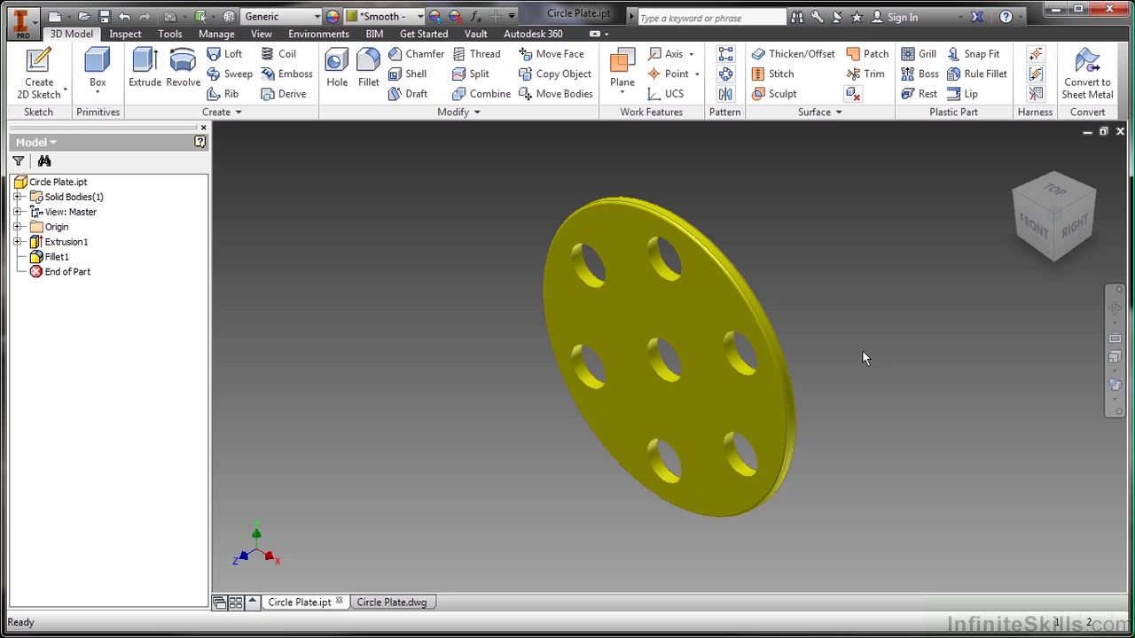
# Switch to the Circle Plate.dwg drawing.
pyautogui.click(388, 605)
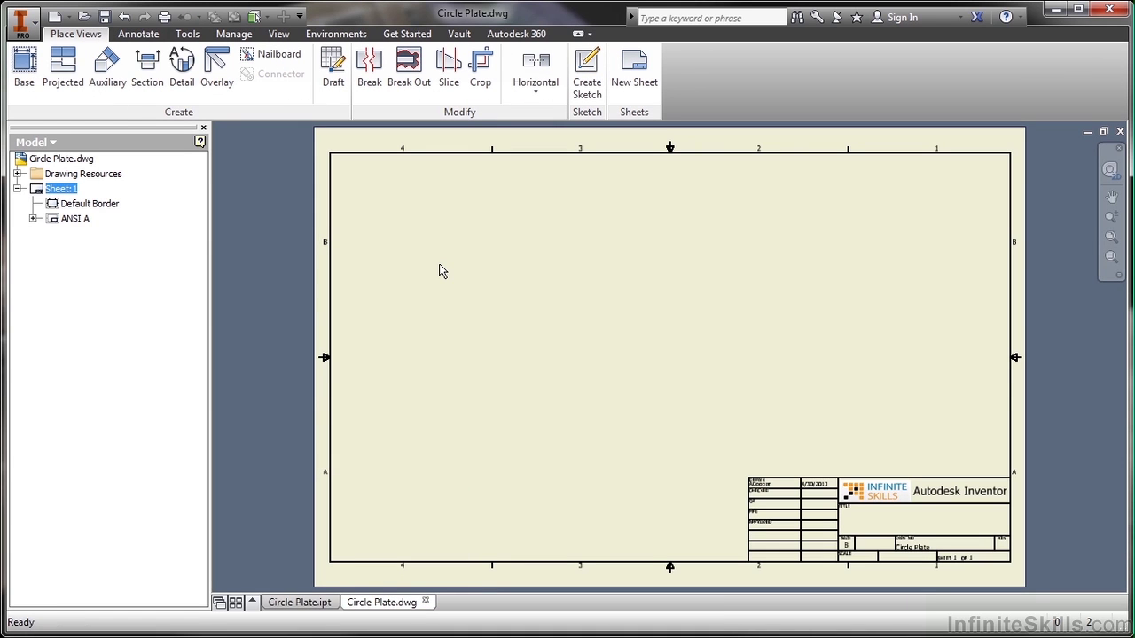
# Place a 1:1 front base view of Circle Plate.ipt with projected side, top and isometric views.
pyautogui.click(24, 75)
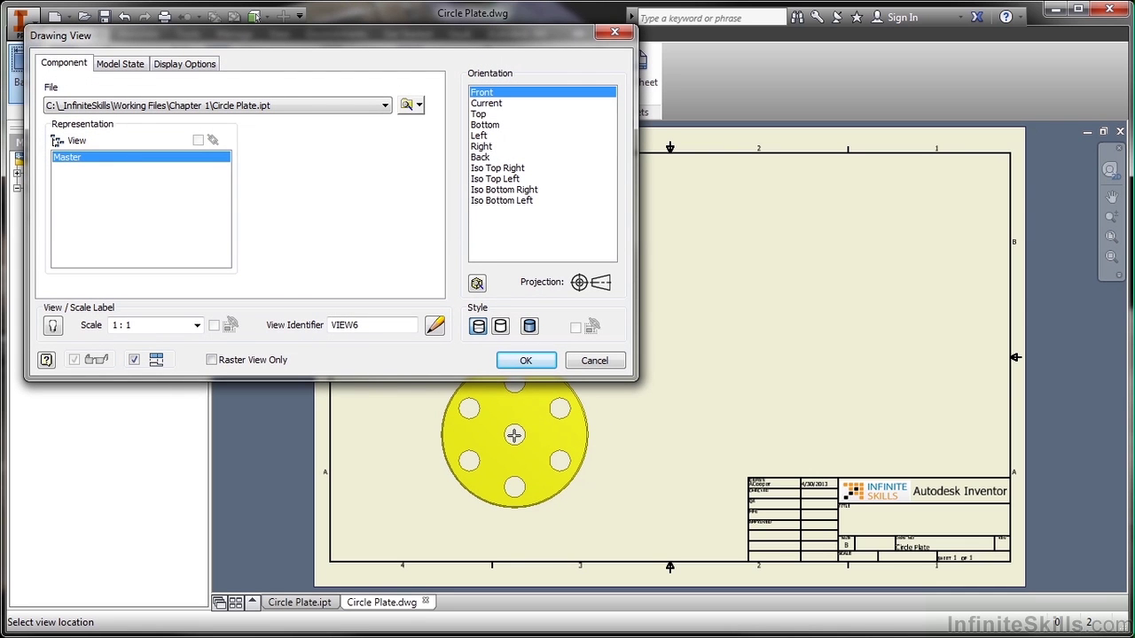
pyautogui.click(514, 434)
pyautogui.click(666, 435)
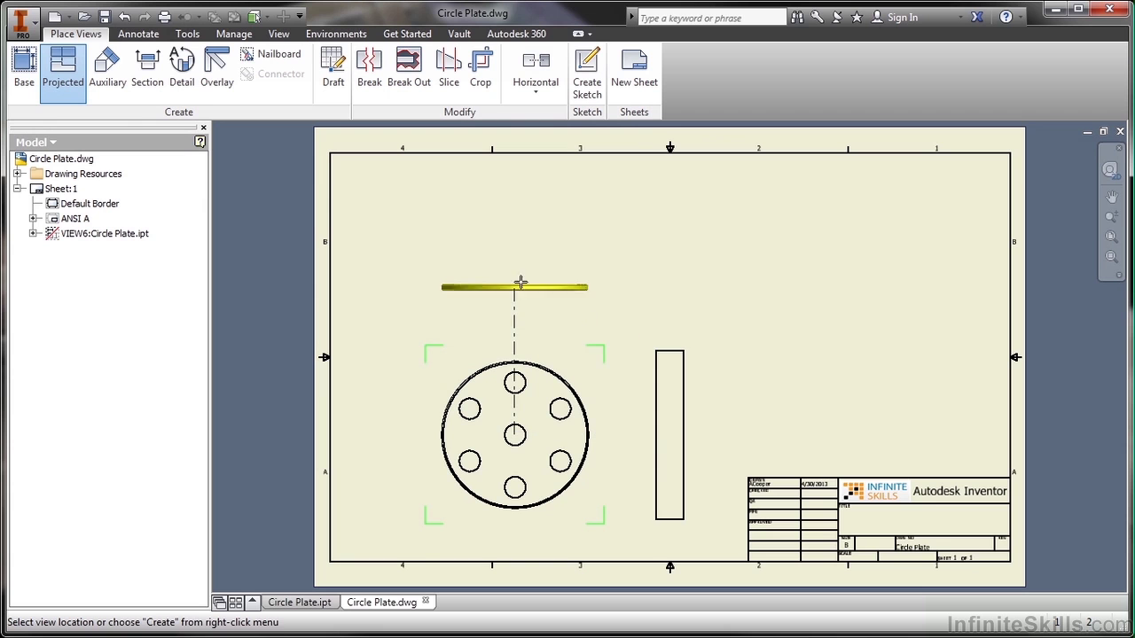
pyautogui.click(514, 248)
pyautogui.click(840, 271)
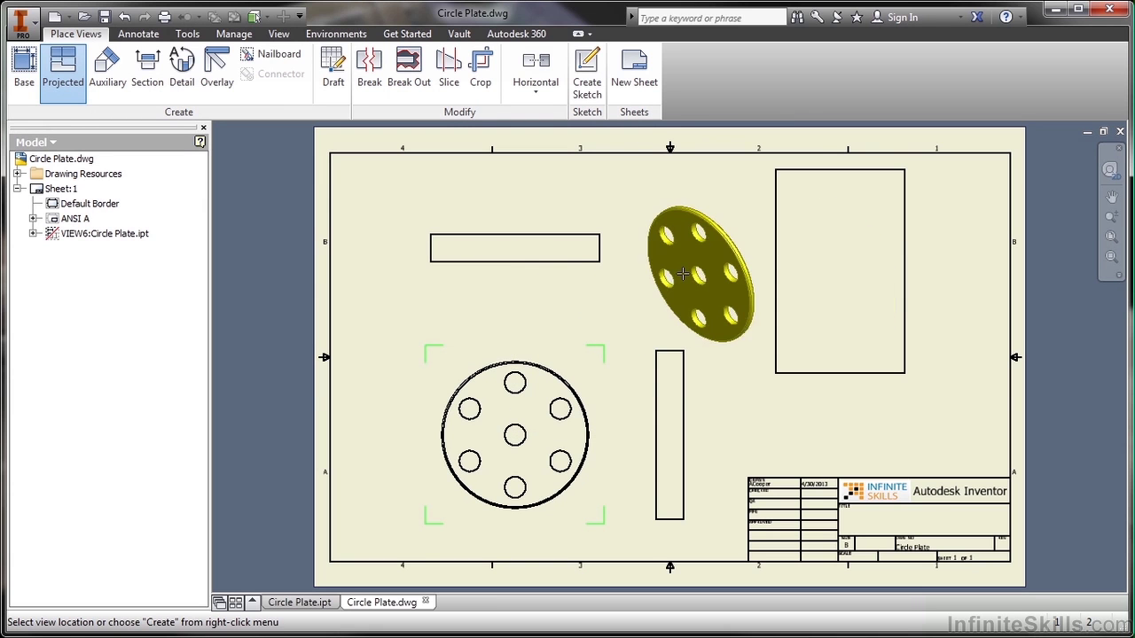
pyautogui.rightClick(683, 275)
pyautogui.click(742, 272)
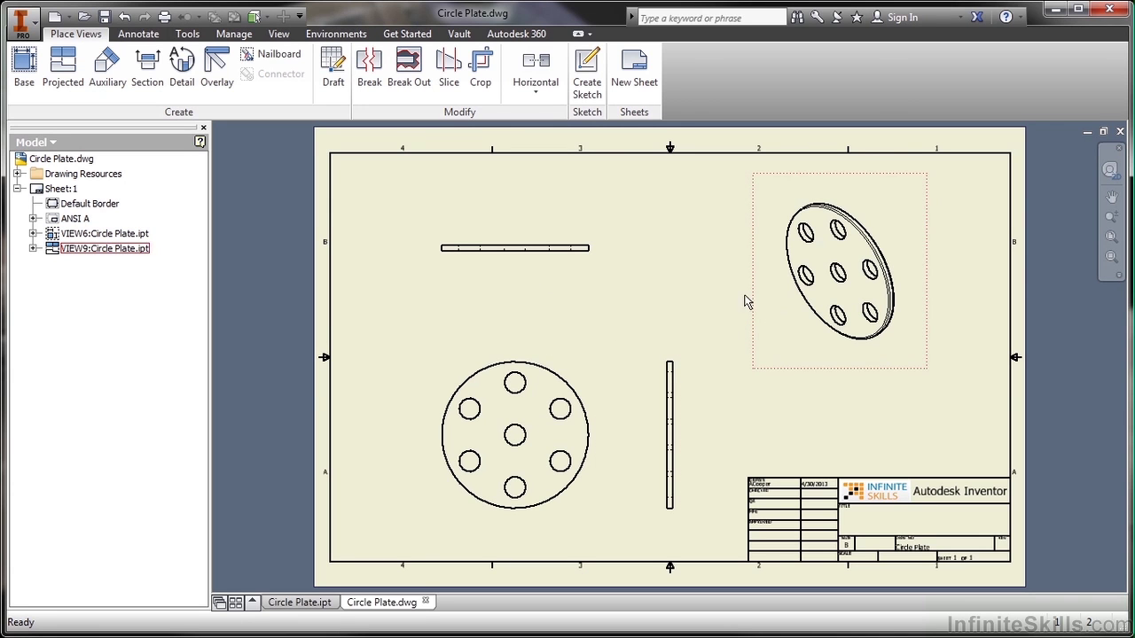
# Delete all the views of the circle plate from the sheet, including the isometric view.
pyautogui.click(594, 379)
pyautogui.press('Delete')
pyautogui.click(603, 344)
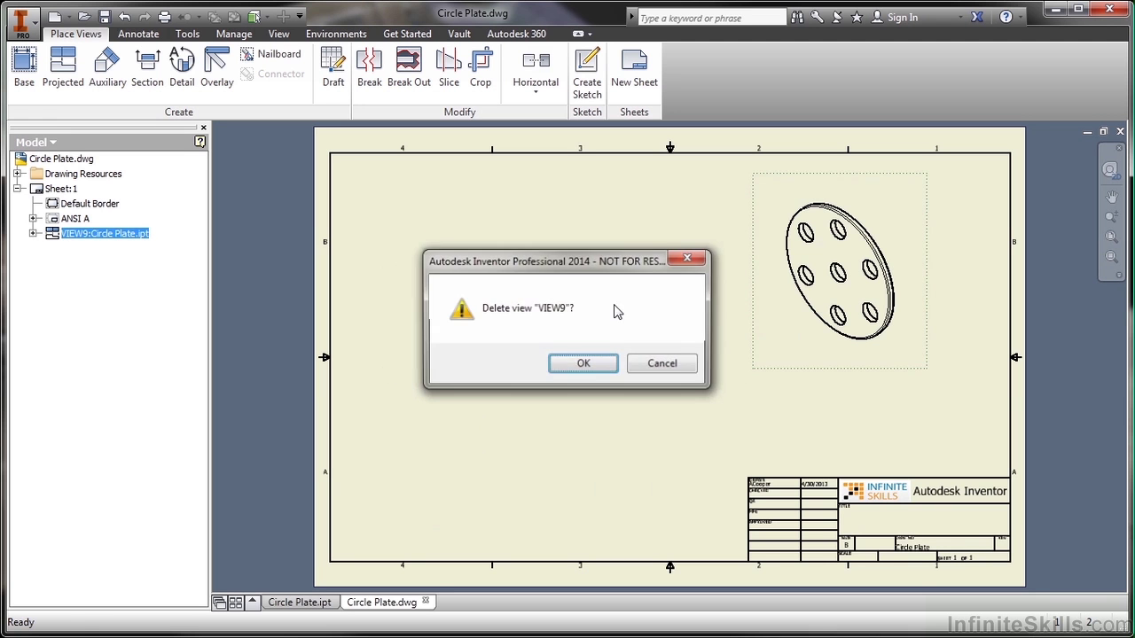
pyautogui.click(588, 361)
# Create a 1:1 front base view of Circle Plate.ipt and project the side, top and isometric views from it.
pyautogui.click(34, 85)
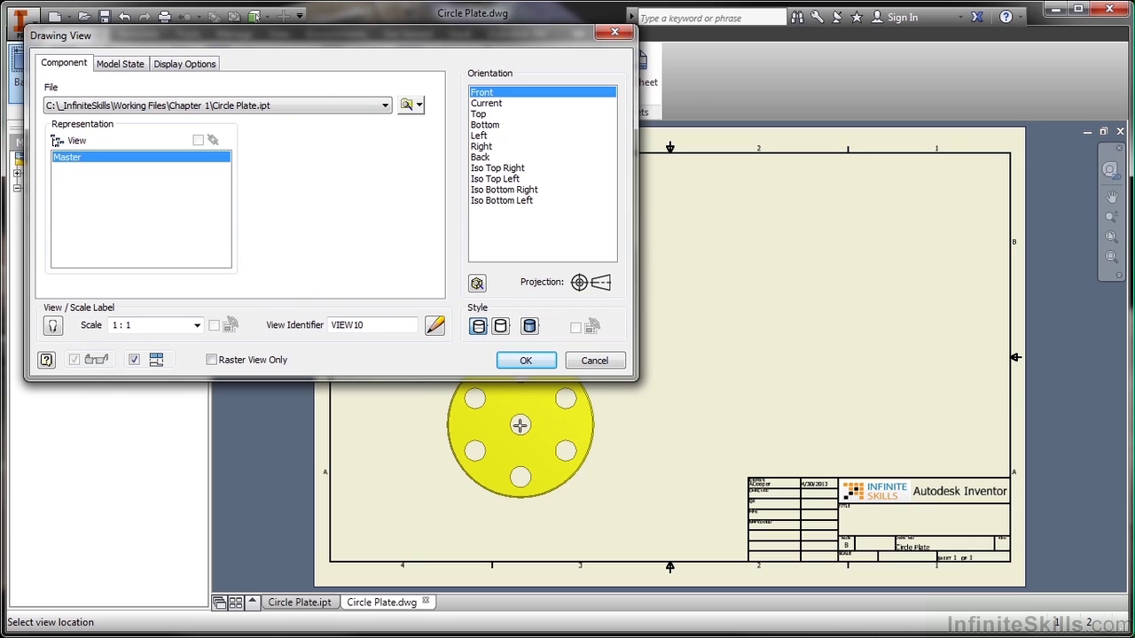
pyautogui.click(519, 425)
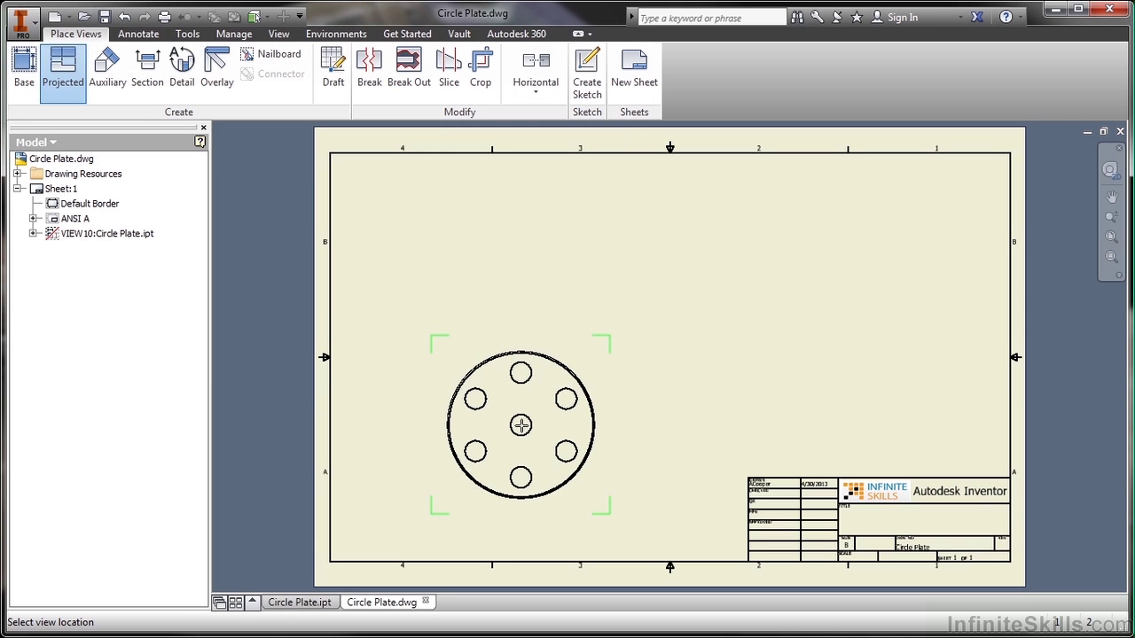
pyautogui.click(702, 423)
pyautogui.click(530, 254)
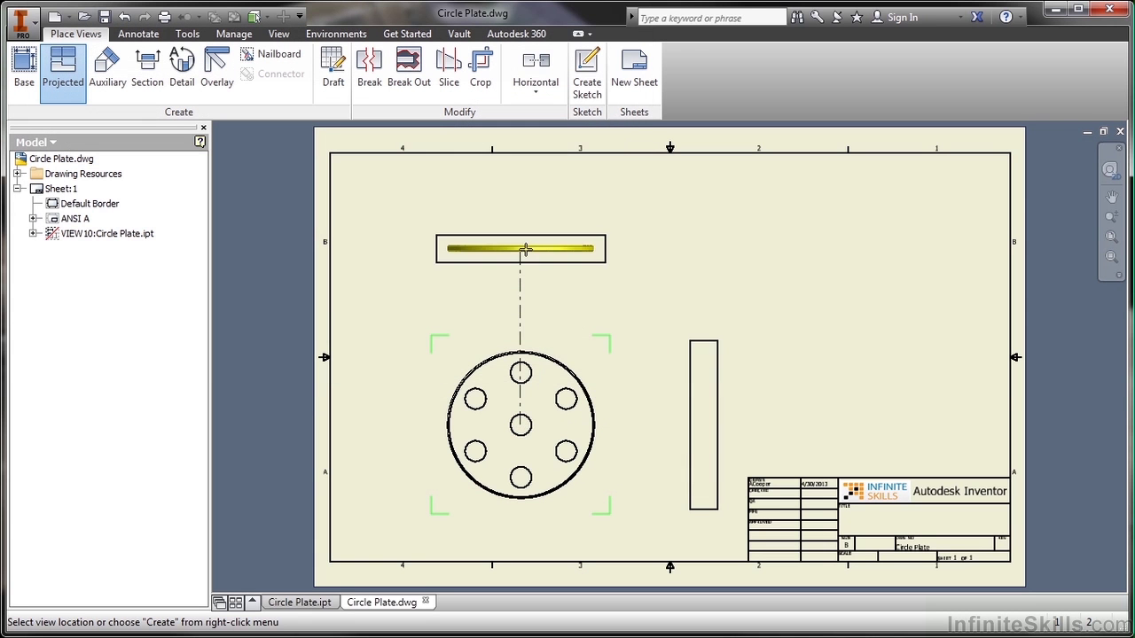
pyautogui.click(855, 252)
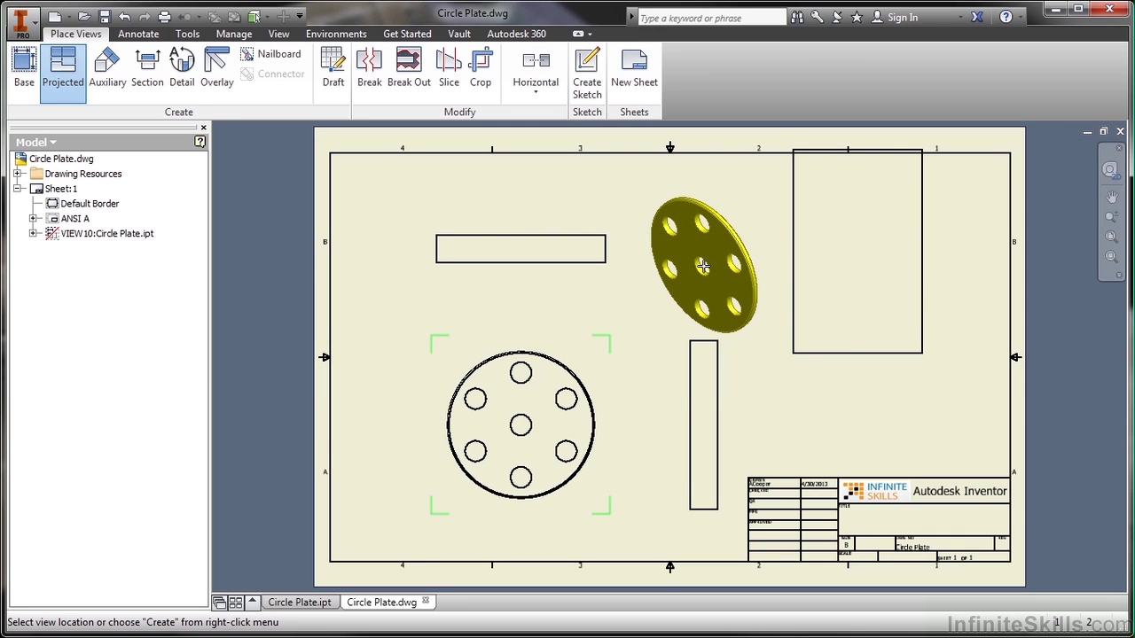
pyautogui.rightClick(702, 266)
pyautogui.click(762, 263)
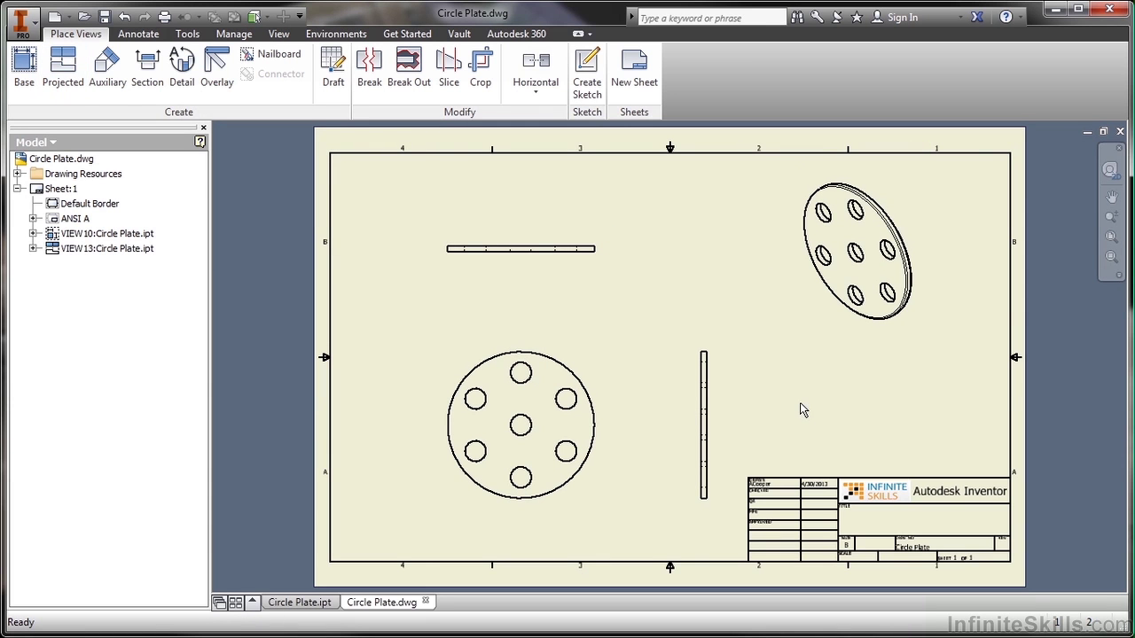
# Add a centered pattern to the front view, centred on the middle hole and passing through the six surrounding holes.
pyautogui.click(135, 36)
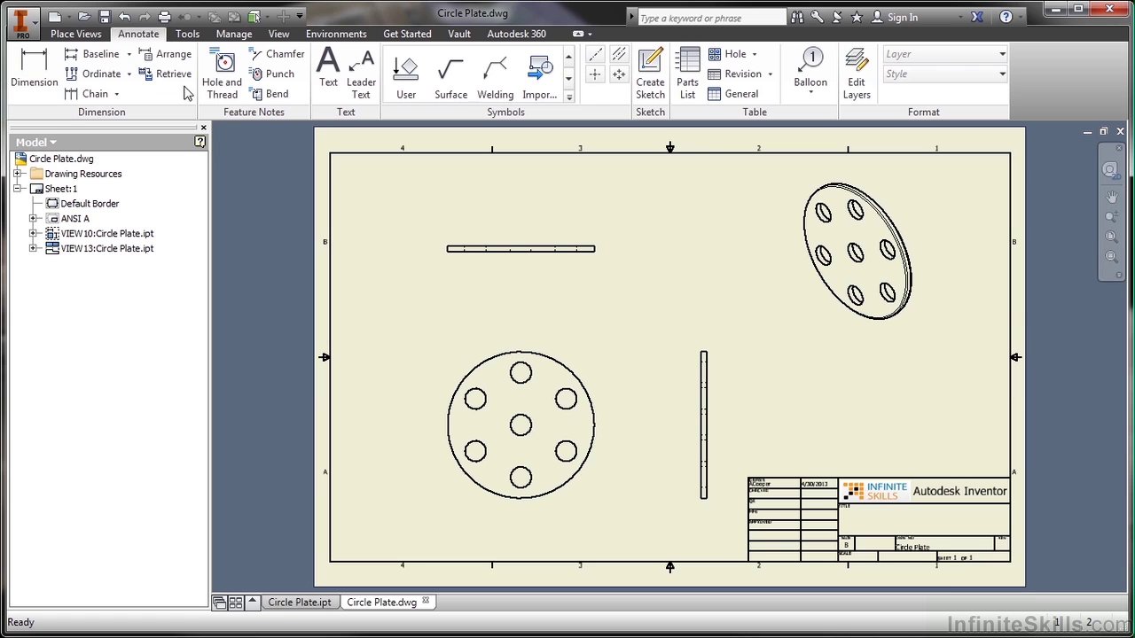
pyautogui.click(618, 75)
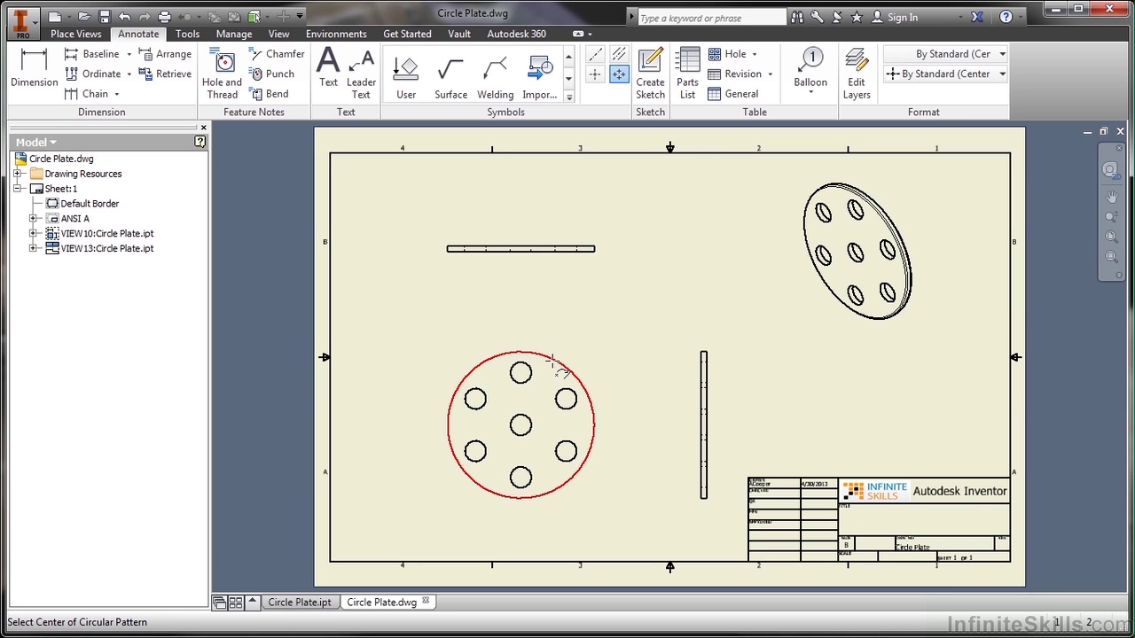
pyautogui.click(523, 423)
pyautogui.click(520, 373)
pyautogui.click(475, 399)
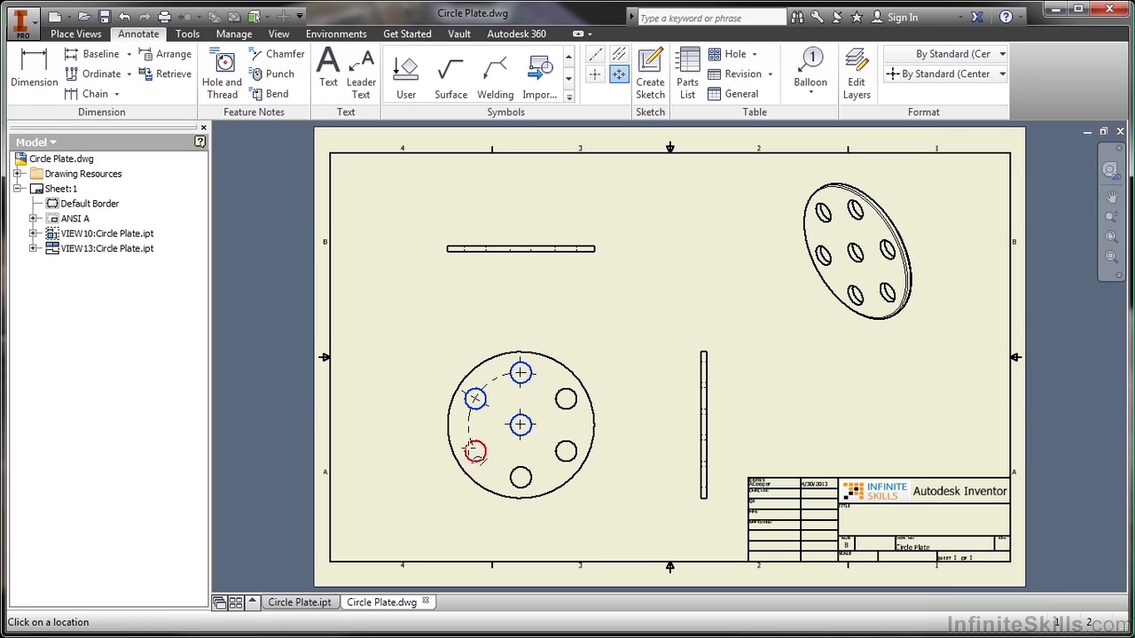
pyautogui.click(475, 451)
pyautogui.click(520, 478)
pyautogui.click(566, 451)
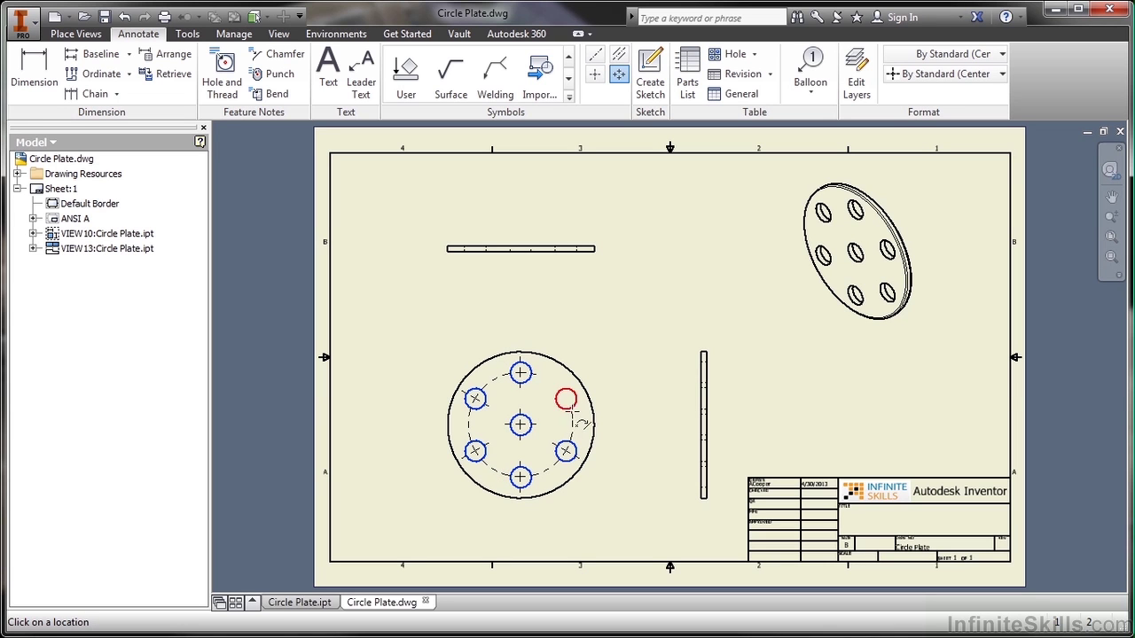
pyautogui.click(565, 399)
pyautogui.rightClick(646, 322)
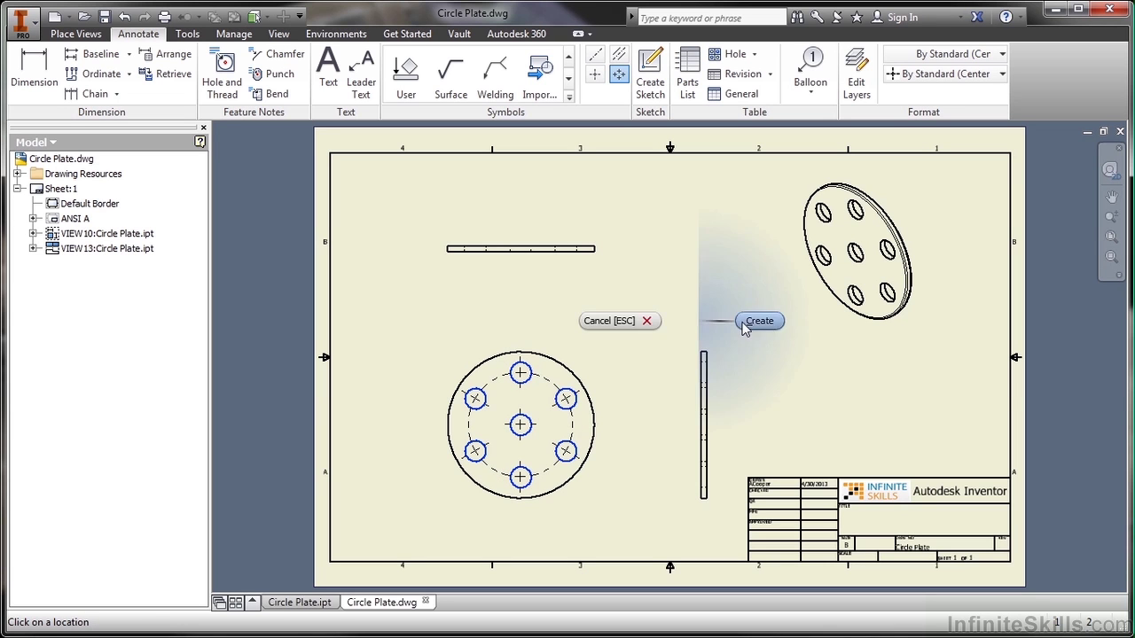
pyautogui.click(742, 323)
# Dimension the plate's outer diameter in the front view and its thickness in the side view.
pyautogui.press('d')
pyautogui.click(567, 366)
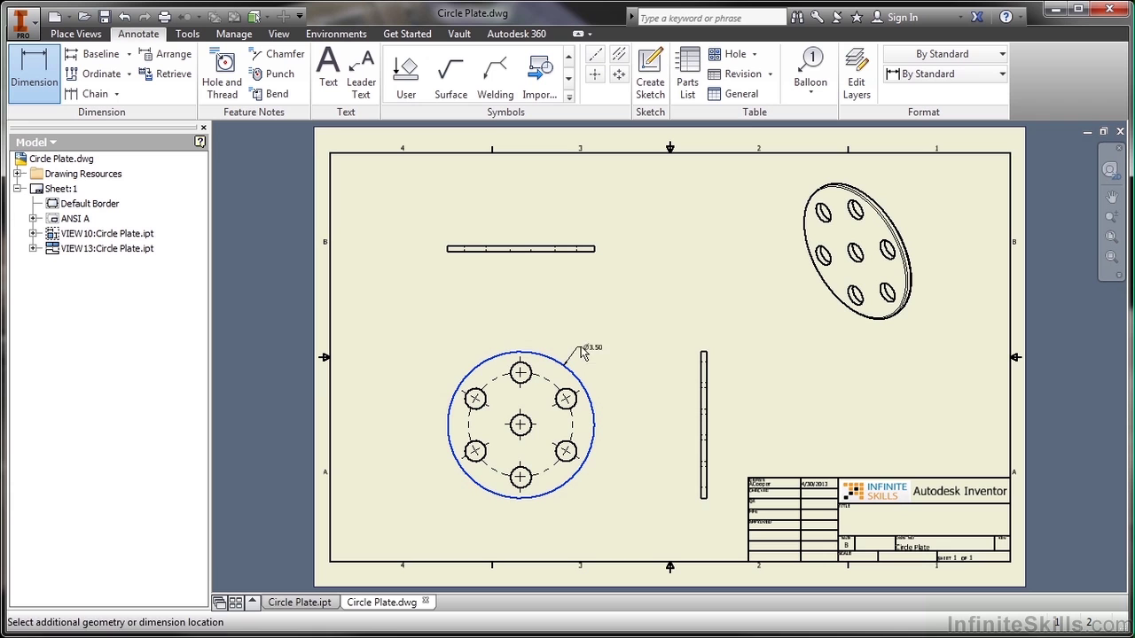
pyautogui.click(592, 340)
pyautogui.click(705, 364)
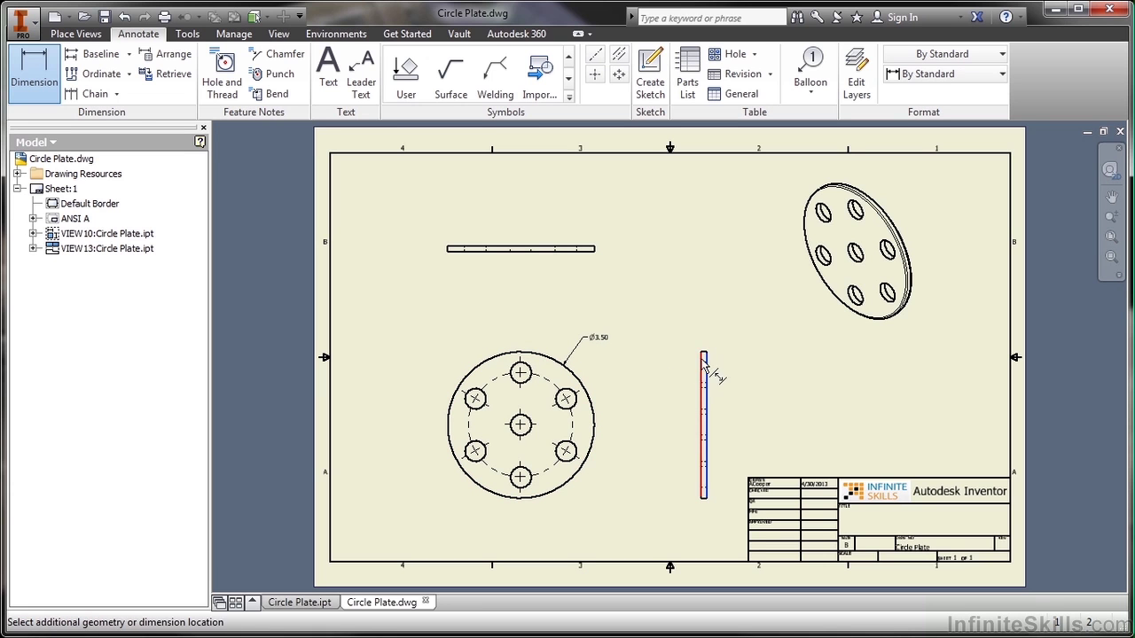
pyautogui.click(683, 344)
pyautogui.press('Escape')
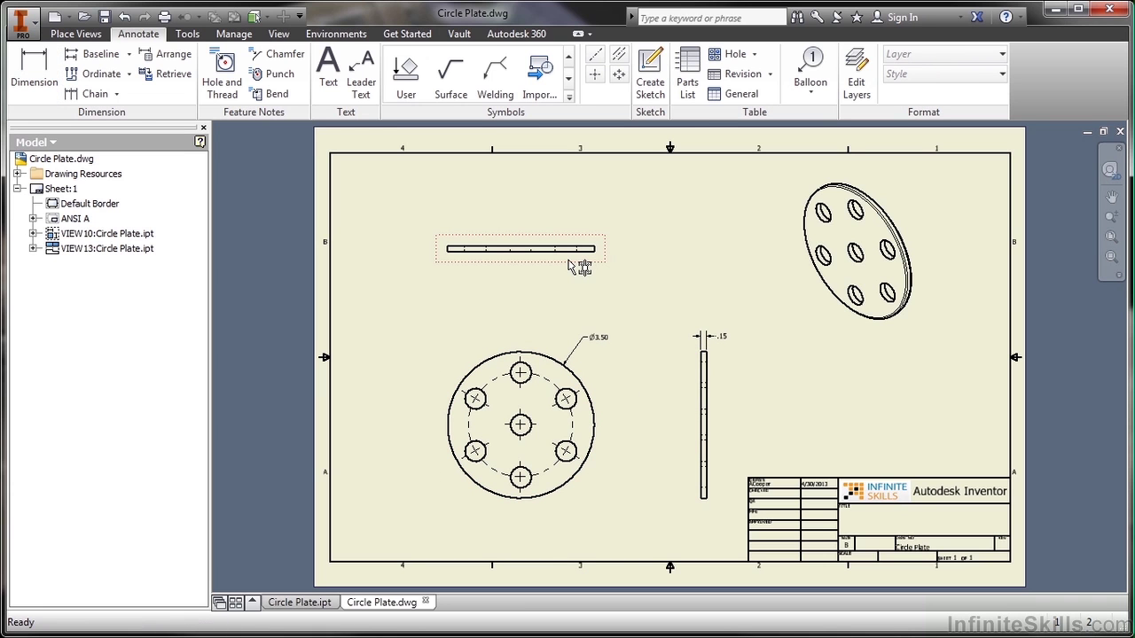
# Delete the projected top view and move the side view closer to the front view.
pyautogui.press('Delete')
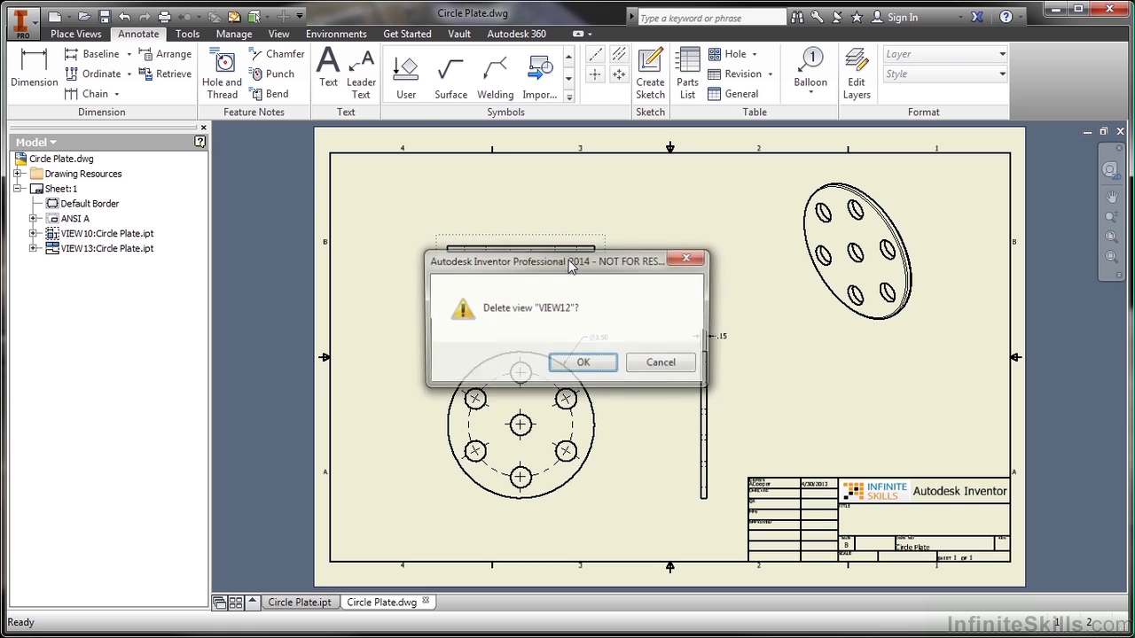
pyautogui.click(578, 366)
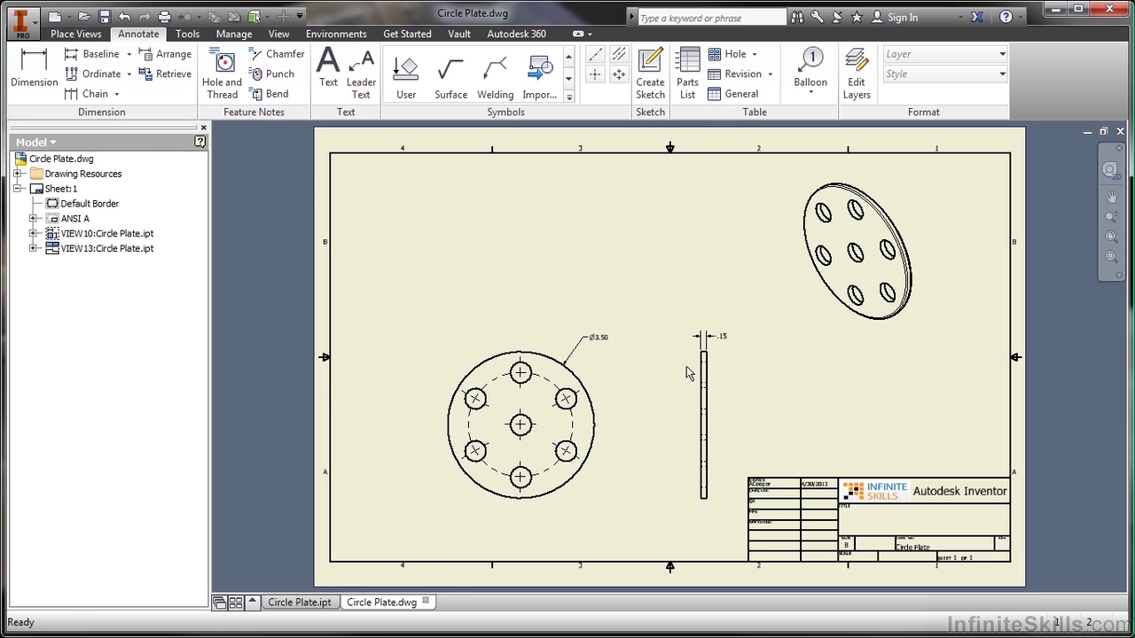
pyautogui.moveTo(720, 375); pyautogui.dragTo(689, 375)
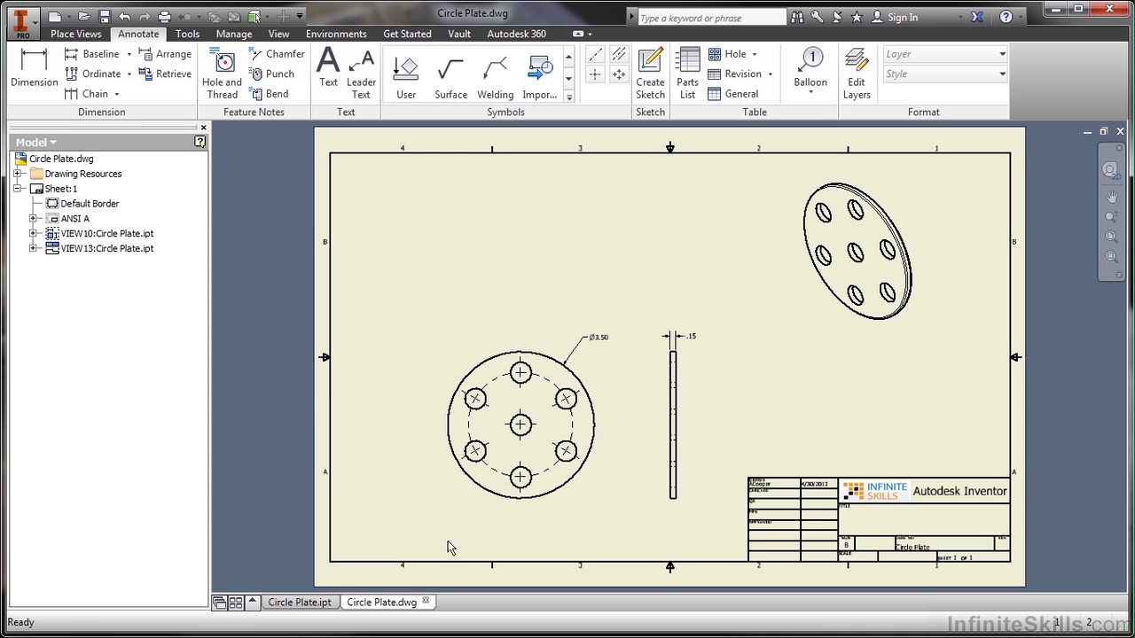
# In Circle Plate.ipt, set Extrusion1's thickness to .375 in, update the part and return to the Circle Plate.dwg drawing.
pyautogui.click(309, 602)
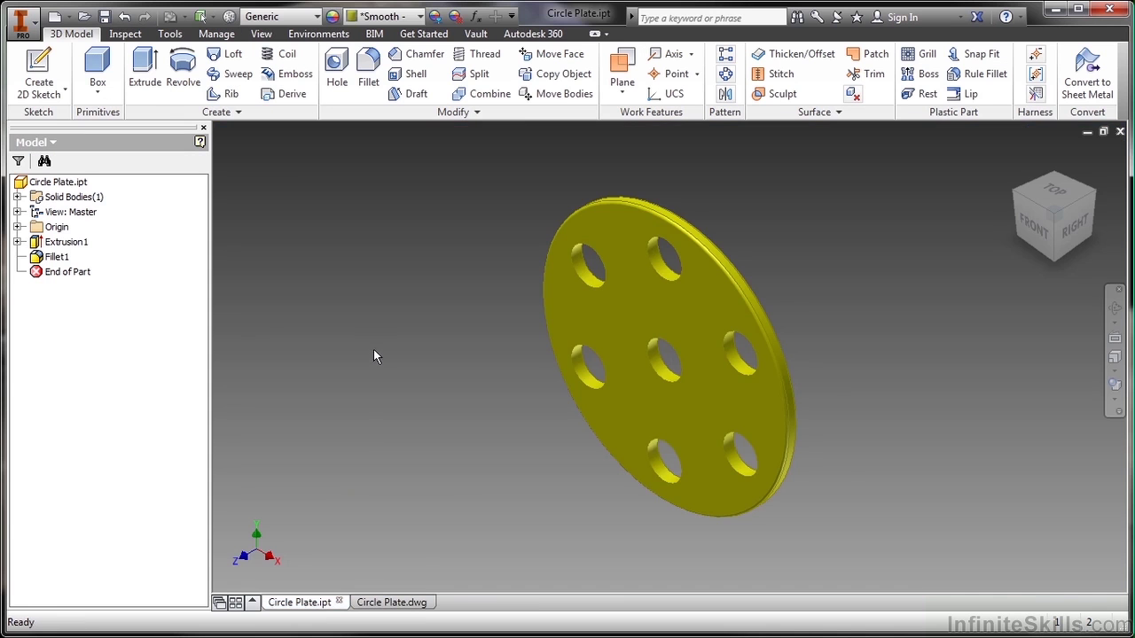
pyautogui.rightClick(79, 246)
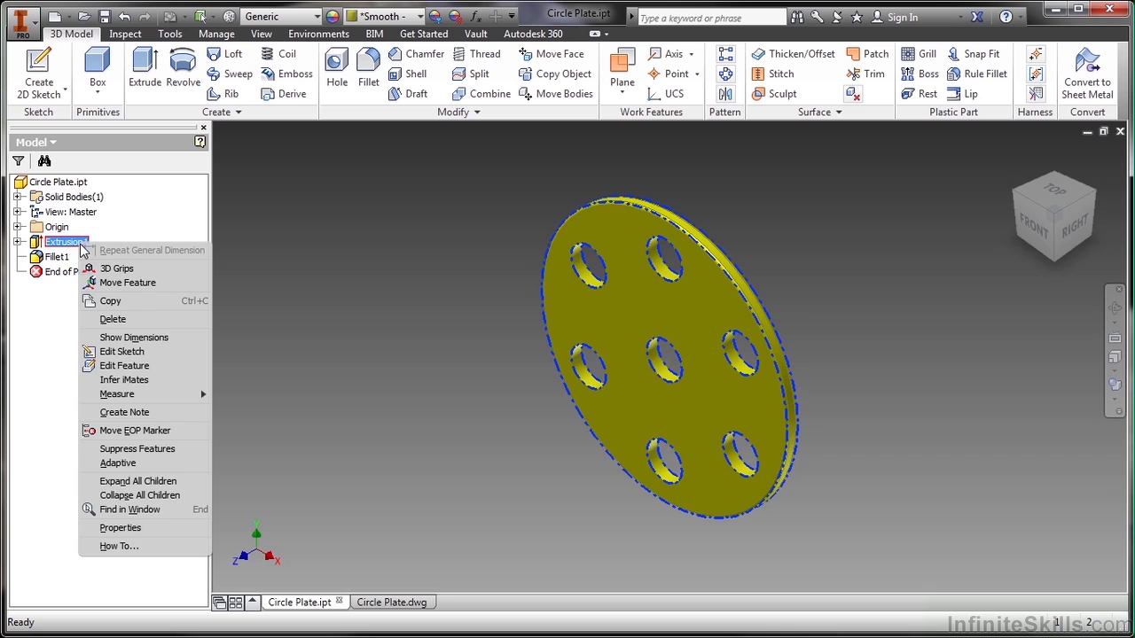
pyautogui.click(133, 337)
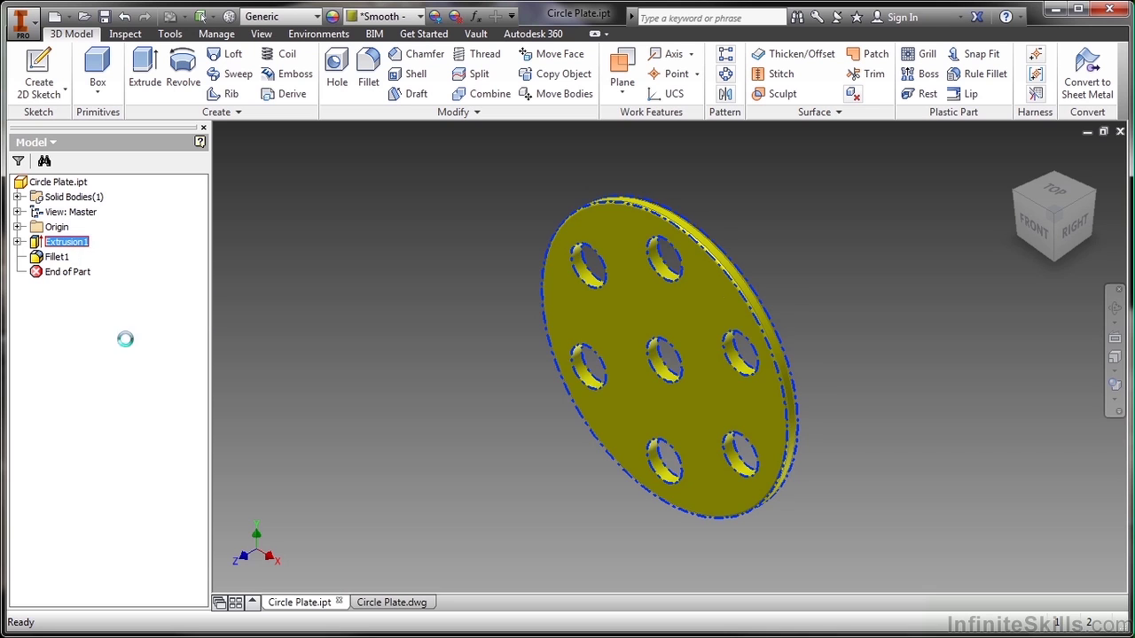
pyautogui.doubleClick(742, 346)
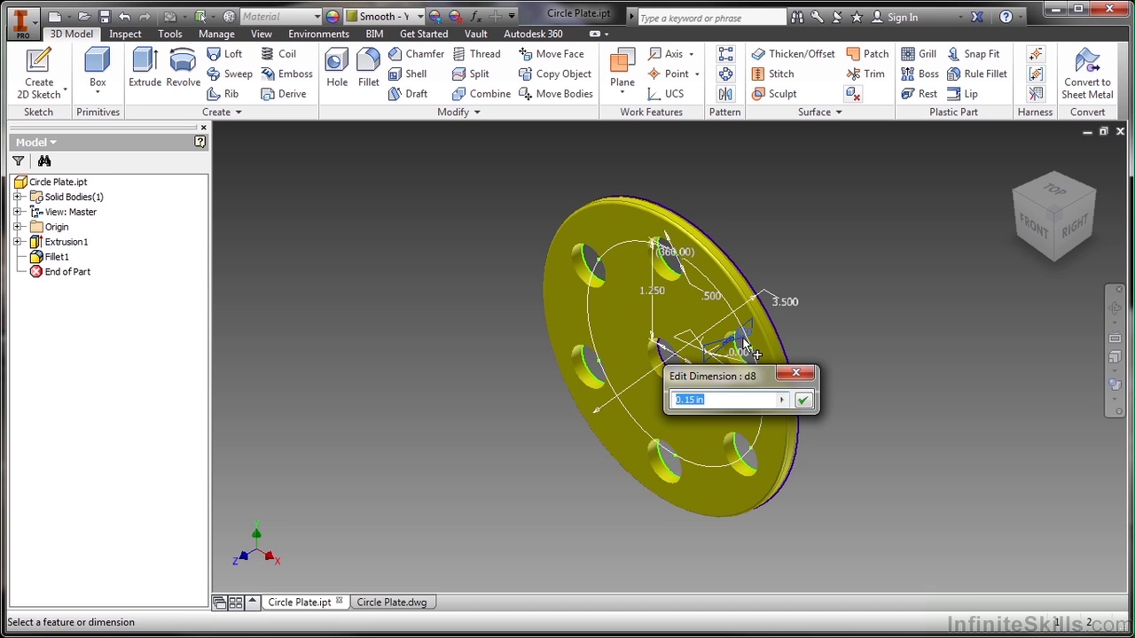
pyautogui.write('.375')
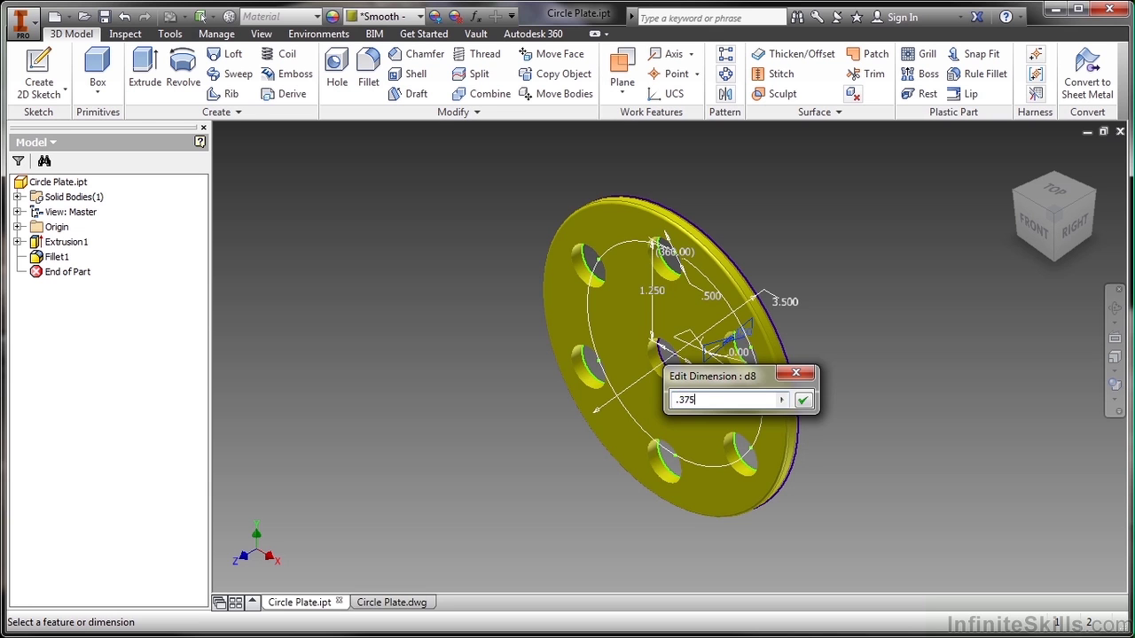
pyautogui.press('Return')
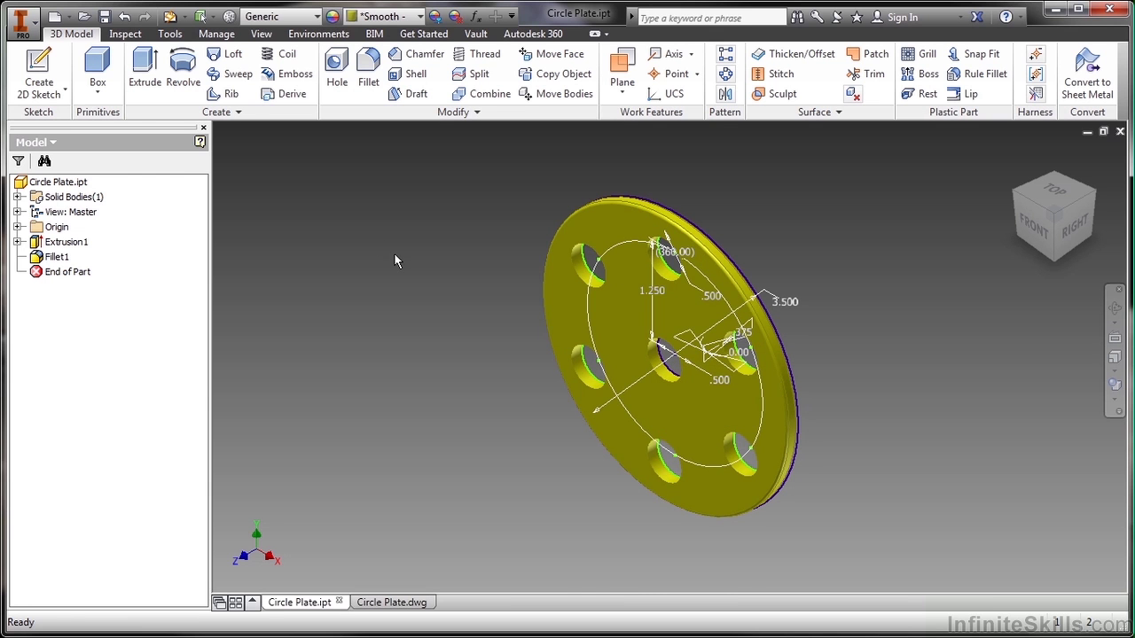
pyautogui.click(170, 15)
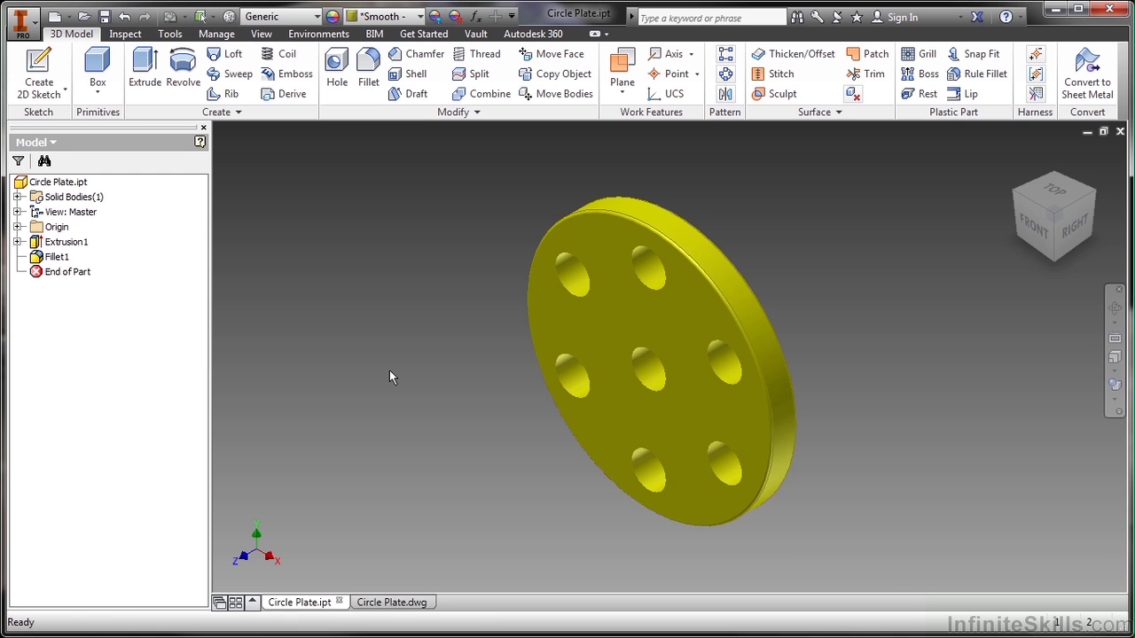
pyautogui.click(395, 602)
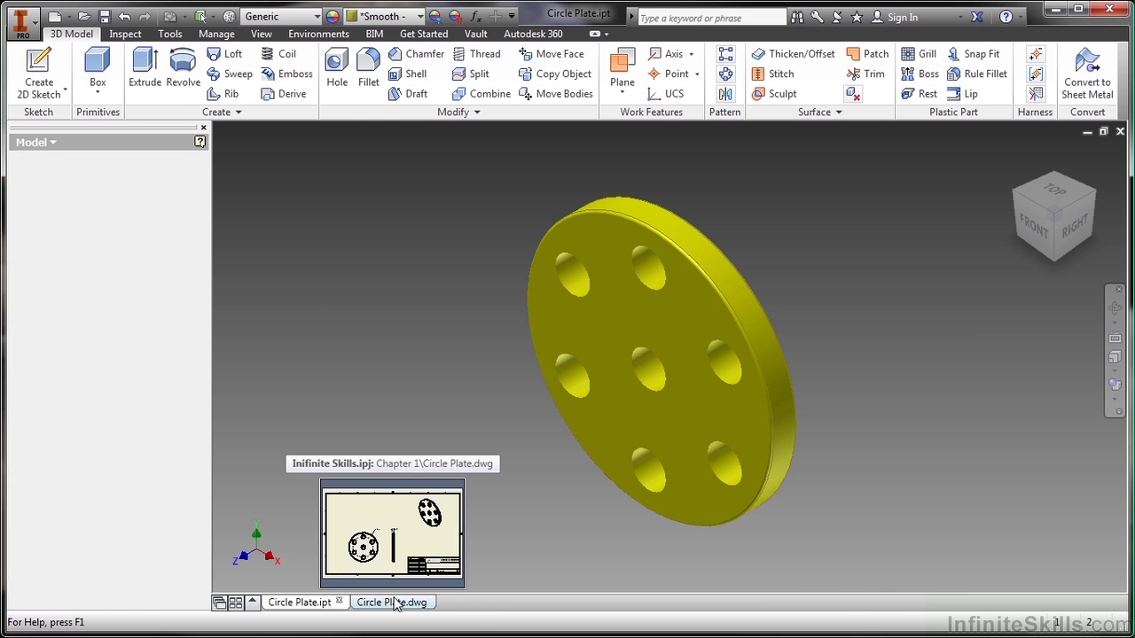